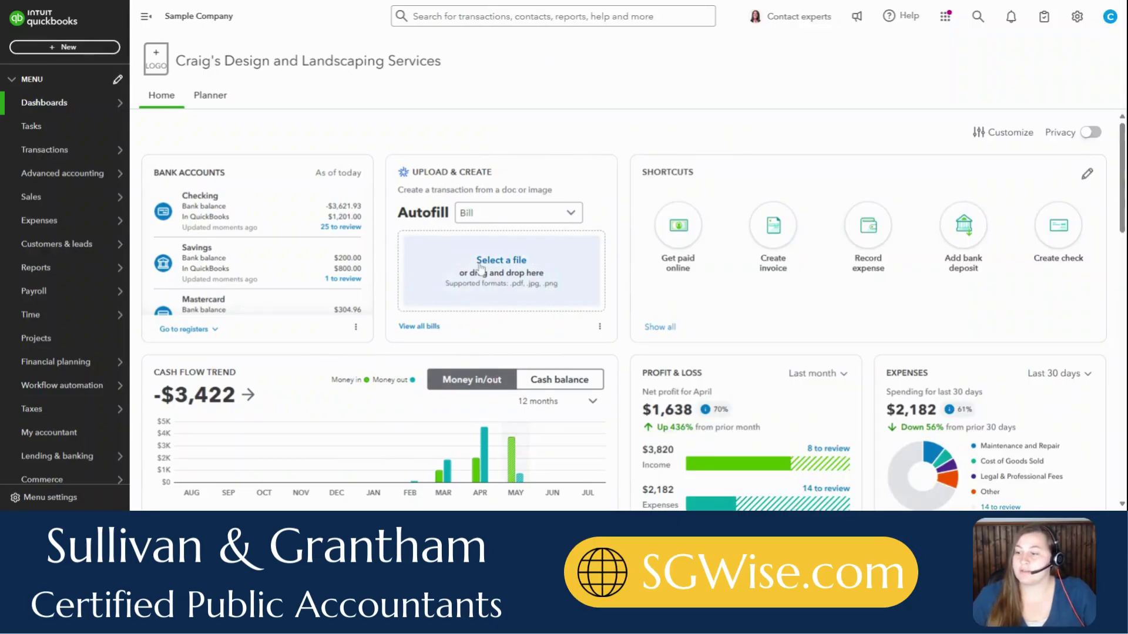
- Start creating a new forecast from the Forecasts section of Financial planning
{"action": "mouse_move", "coordinate": [75, 369]}
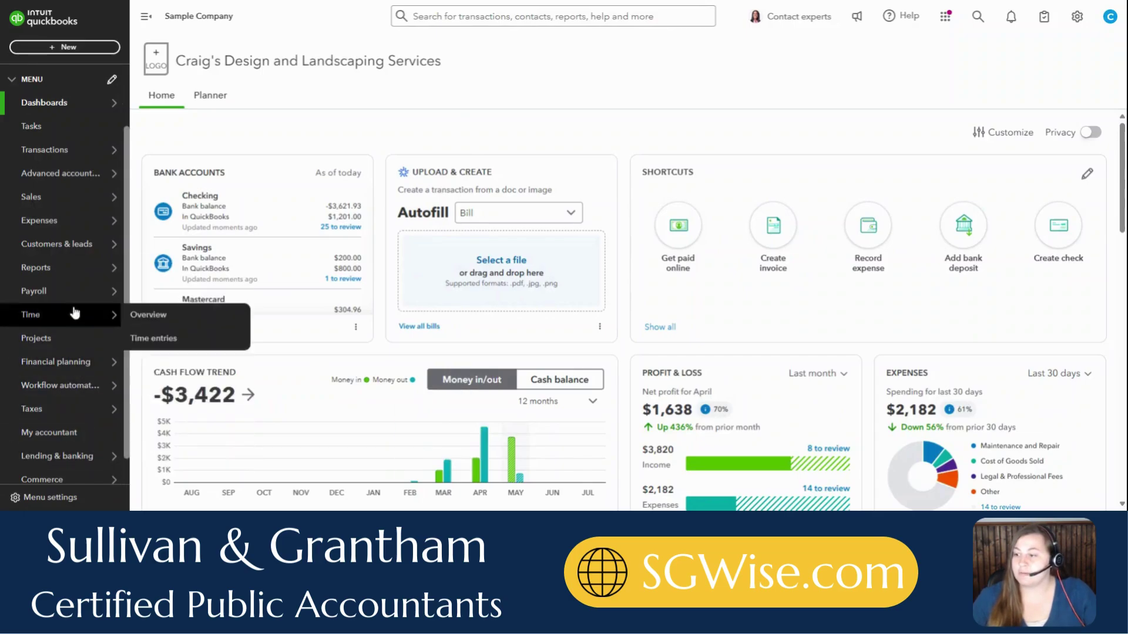
{"action": "left_click", "coordinate": [173, 367]}
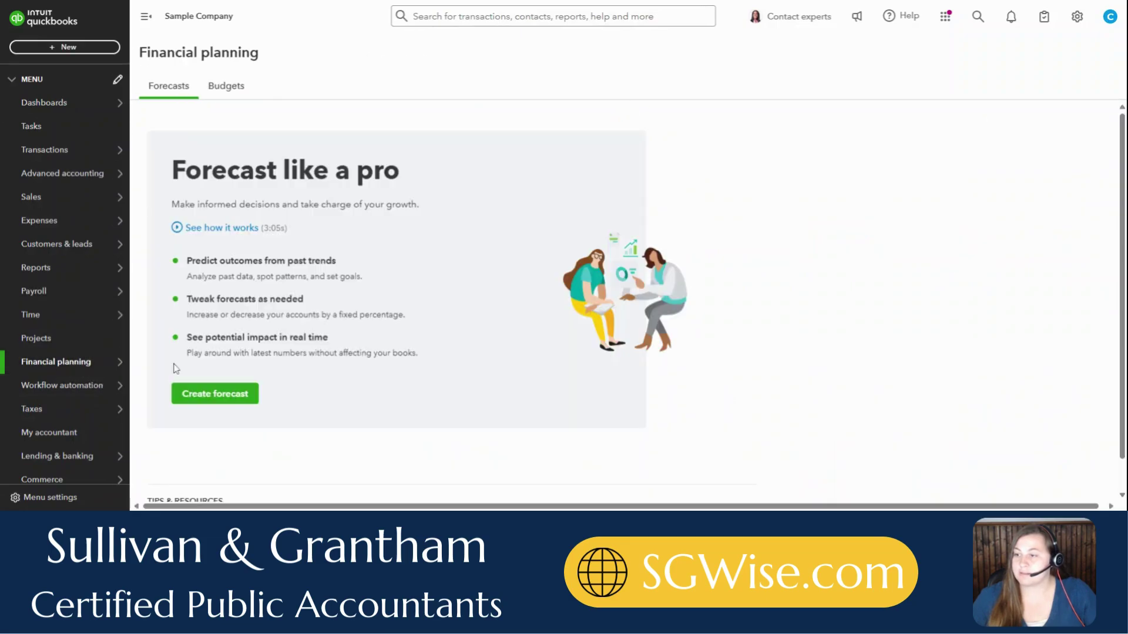
{"action": "left_click", "coordinate": [208, 401]}
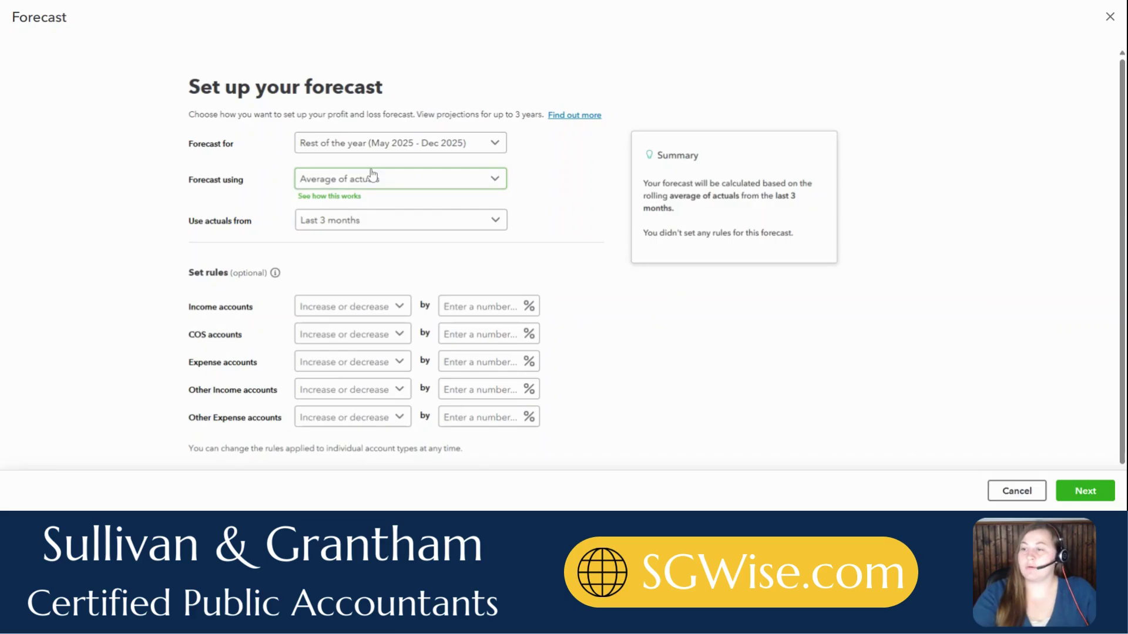
{"action": "left_click", "coordinate": [459, 148]}
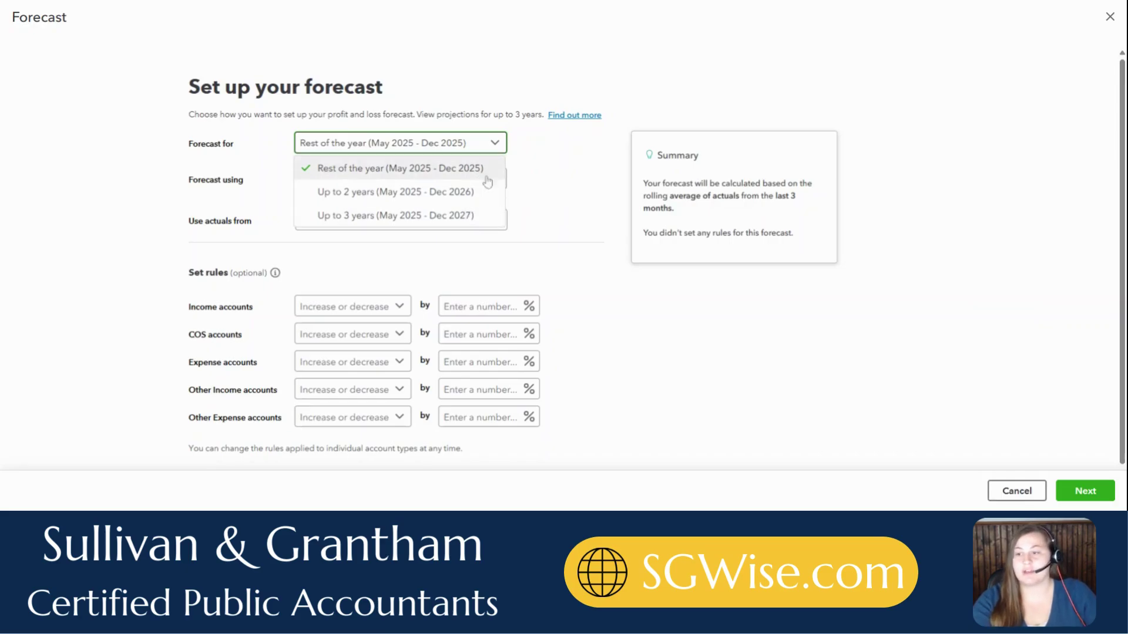
{"action": "left_click", "coordinate": [571, 209]}
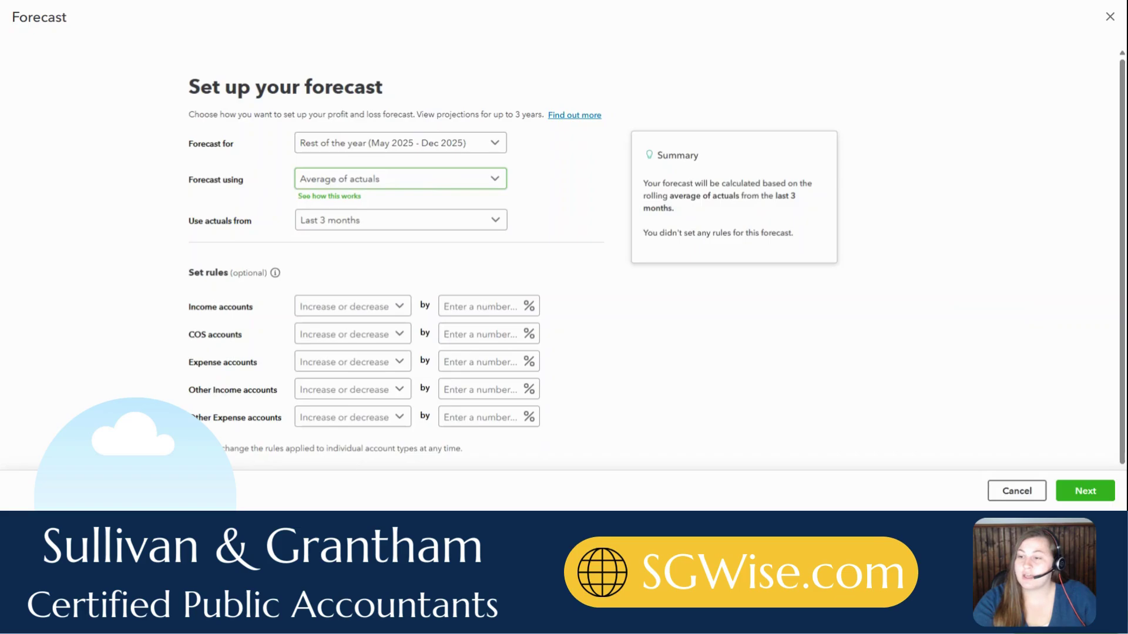
{"action": "left_click", "coordinate": [427, 183]}
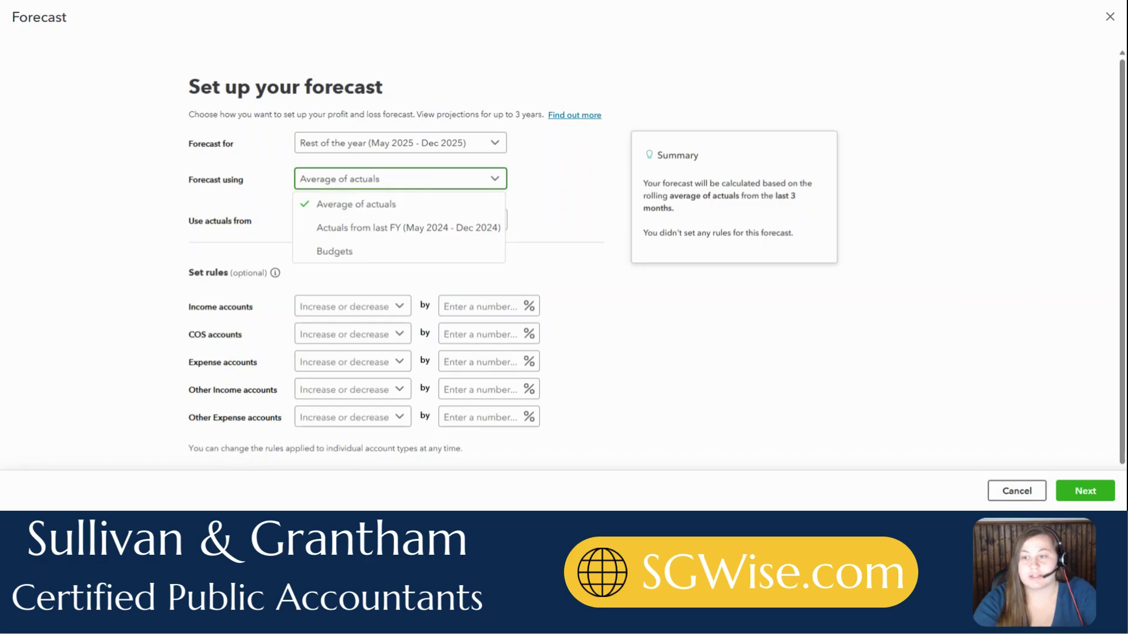
{"action": "left_click", "coordinate": [580, 259]}
- Set the forecast to use actuals from the last 6 months
{"action": "left_click", "coordinate": [381, 221]}
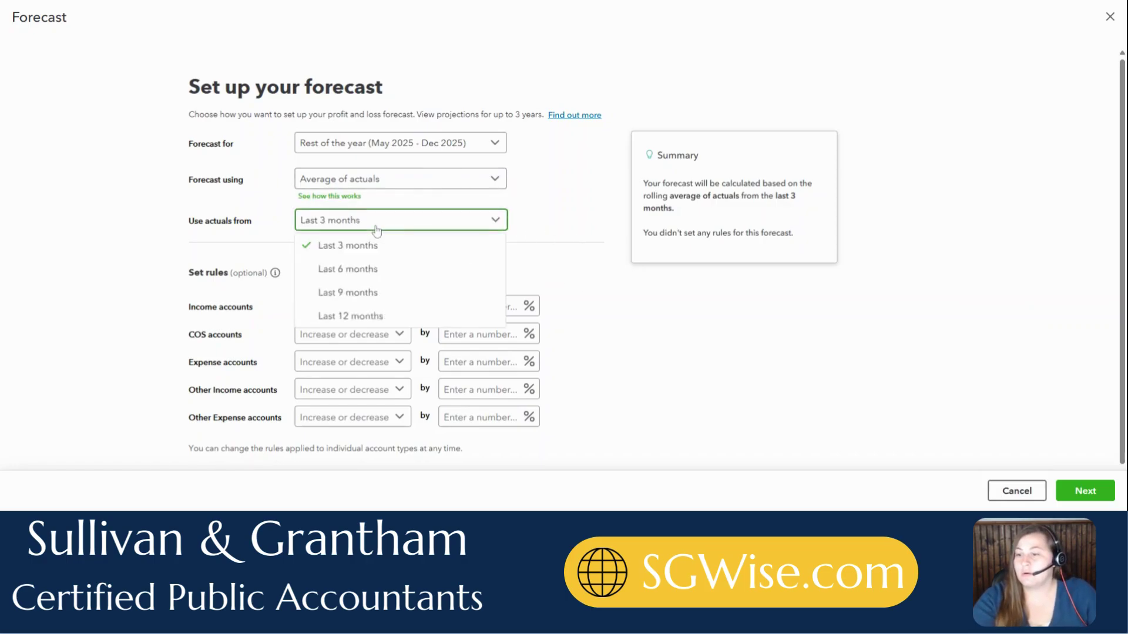
{"action": "left_click", "coordinate": [363, 270]}
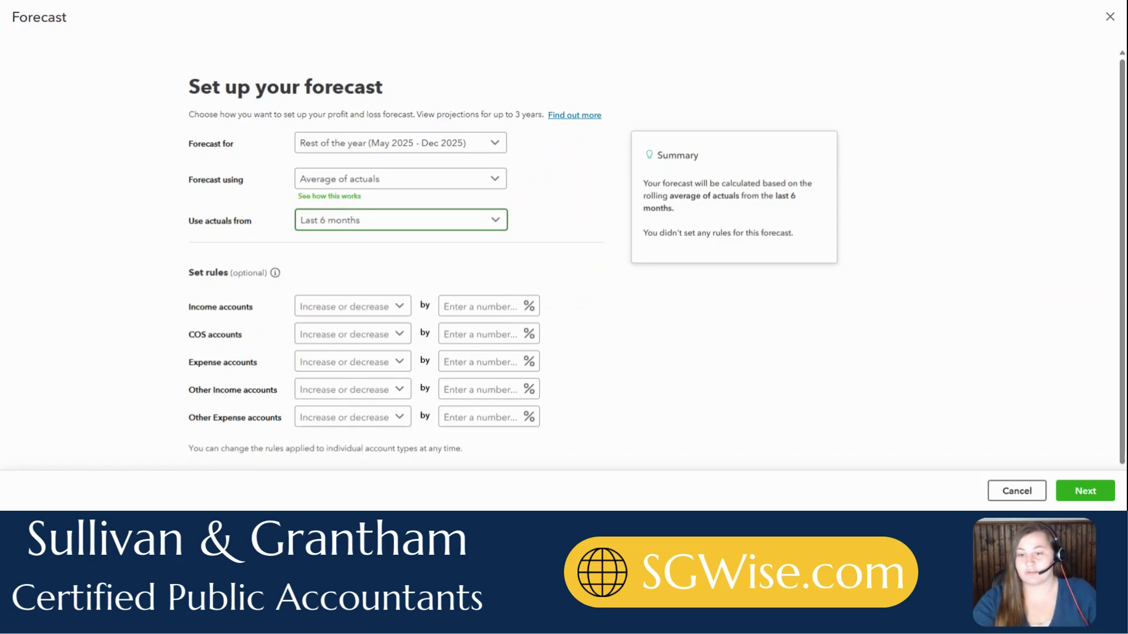
{"action": "left_click", "coordinate": [367, 219]}
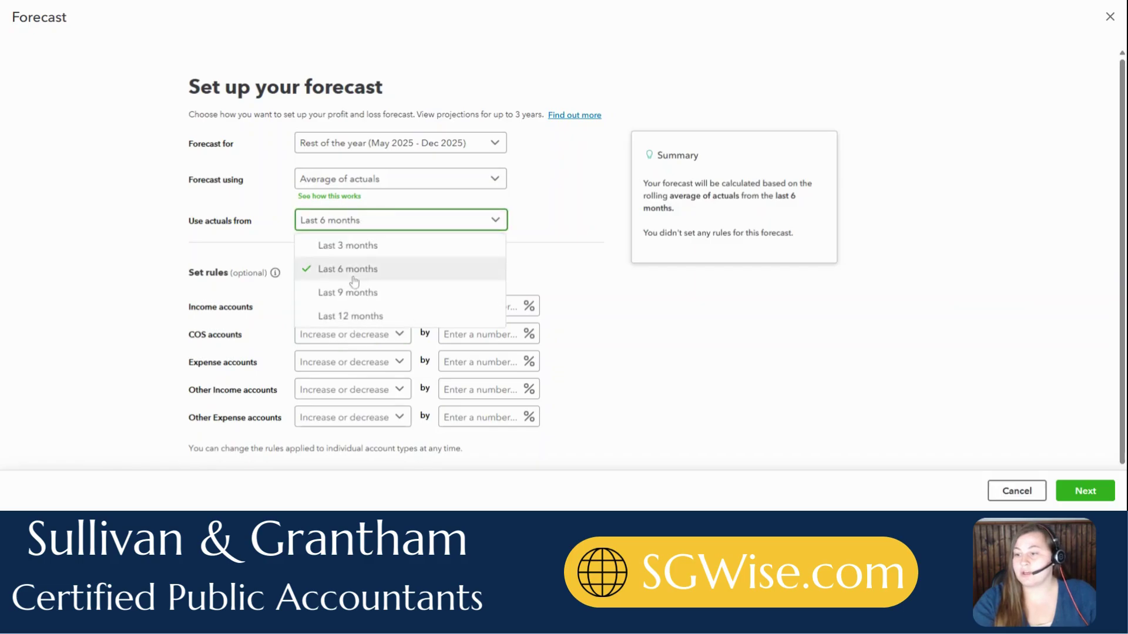
{"action": "left_click", "coordinate": [391, 184]}
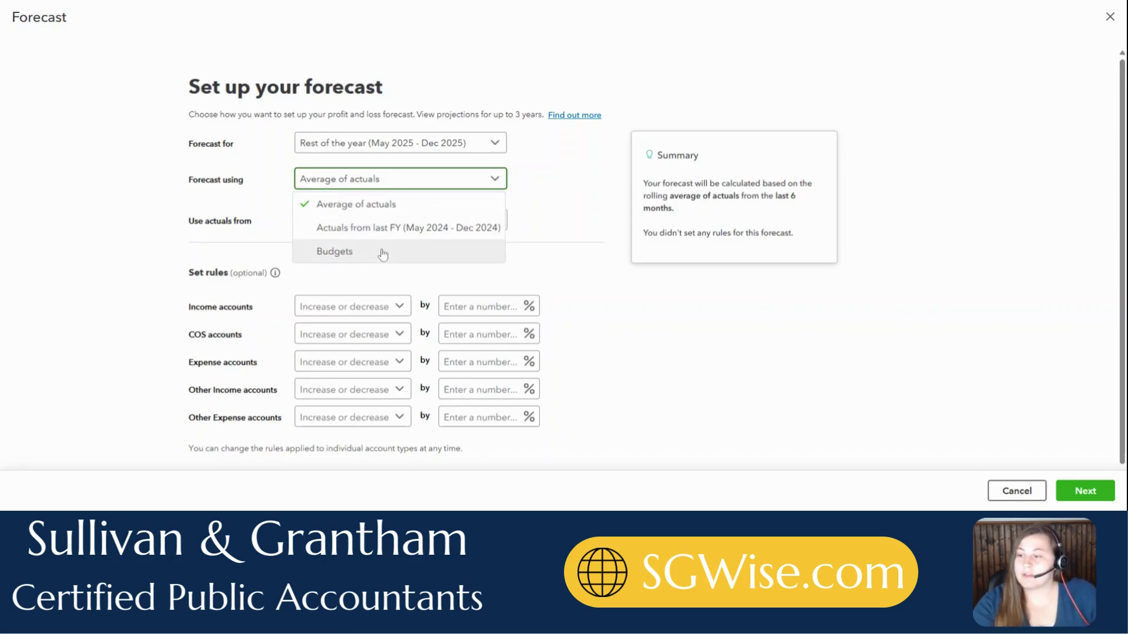
{"action": "left_click", "coordinate": [382, 253]}
{"action": "left_click", "coordinate": [386, 219]}
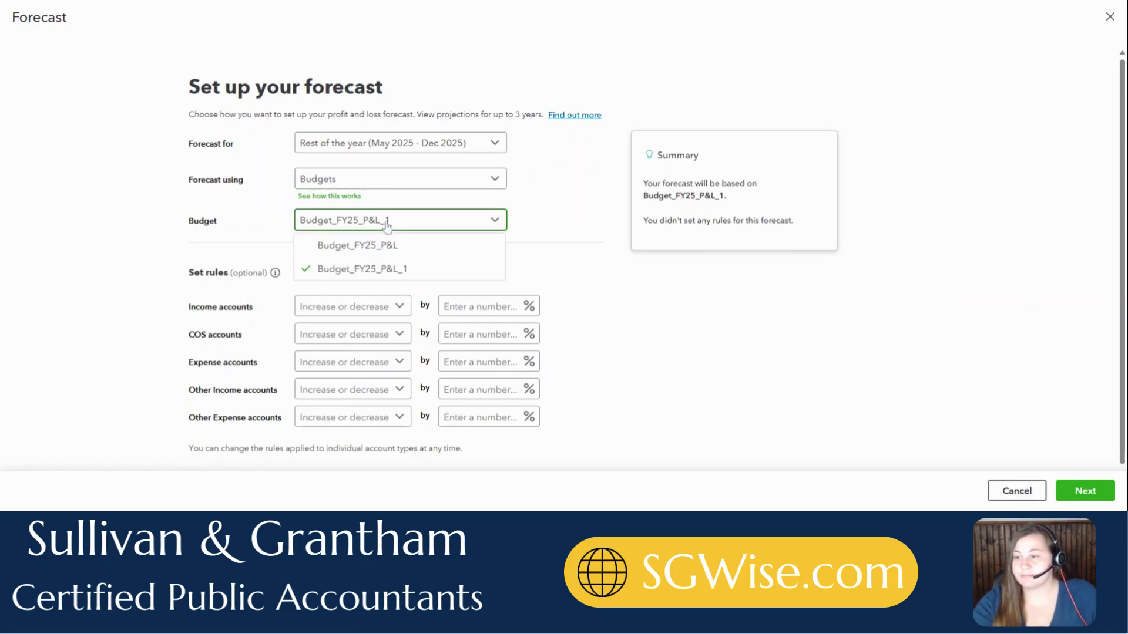
{"action": "left_click", "coordinate": [382, 175]}
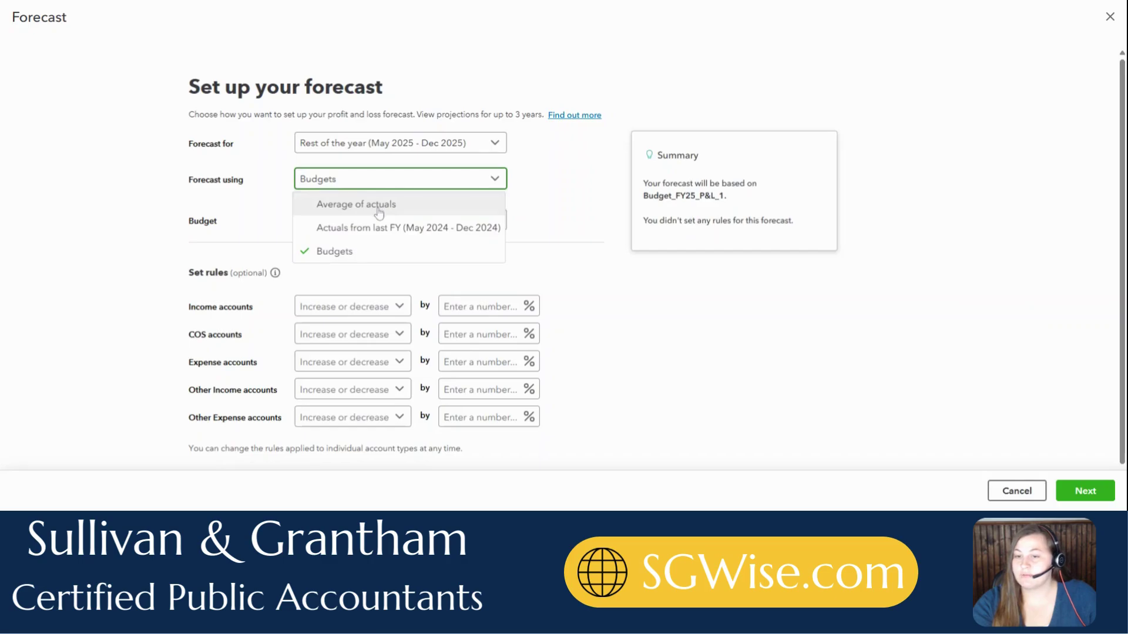
{"action": "left_click", "coordinate": [360, 205]}
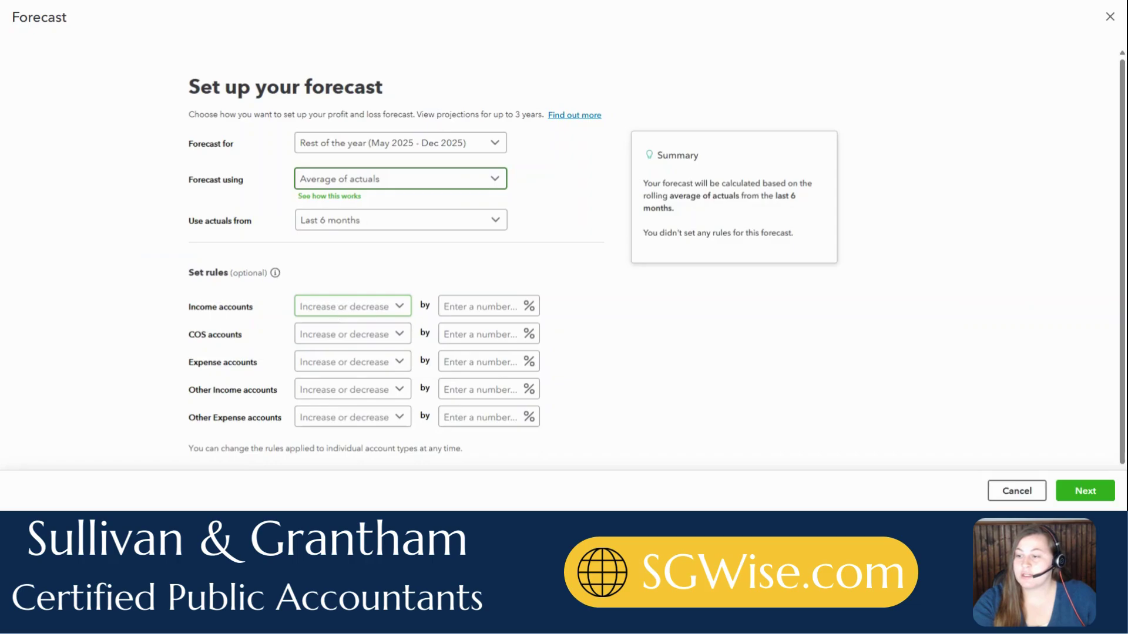
- Set a forecast rule that increases Income accounts by 10%
{"action": "left_click", "coordinate": [353, 306]}
{"action": "left_click", "coordinate": [343, 328]}
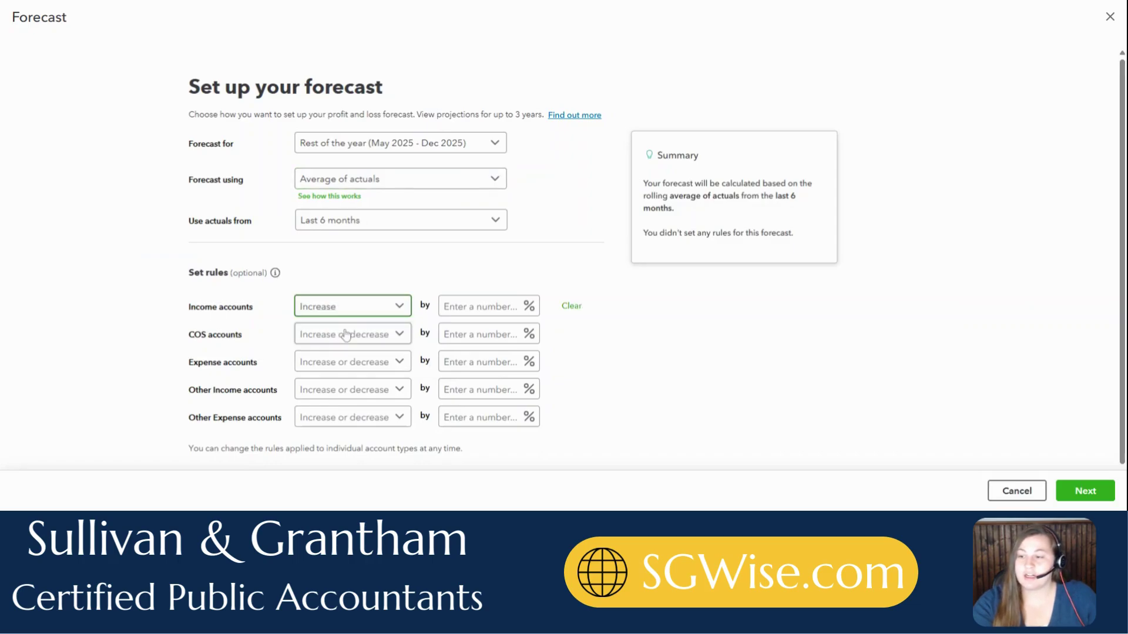
{"action": "key", "text": "Tab"}
{"action": "type", "text": "10"}
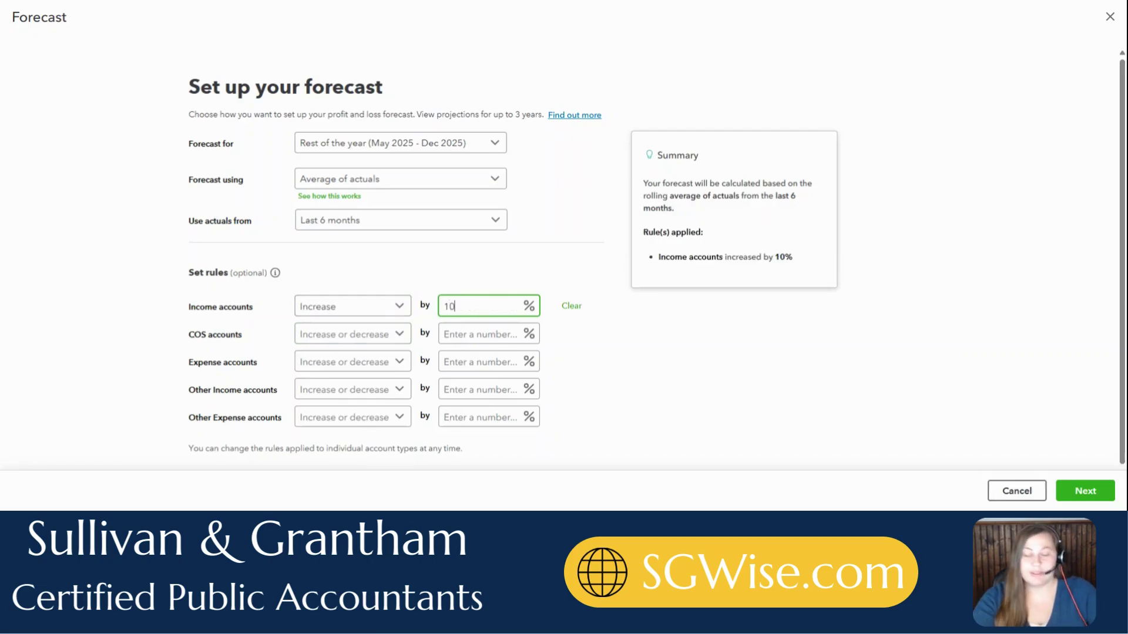
{"action": "key", "text": "Tab"}
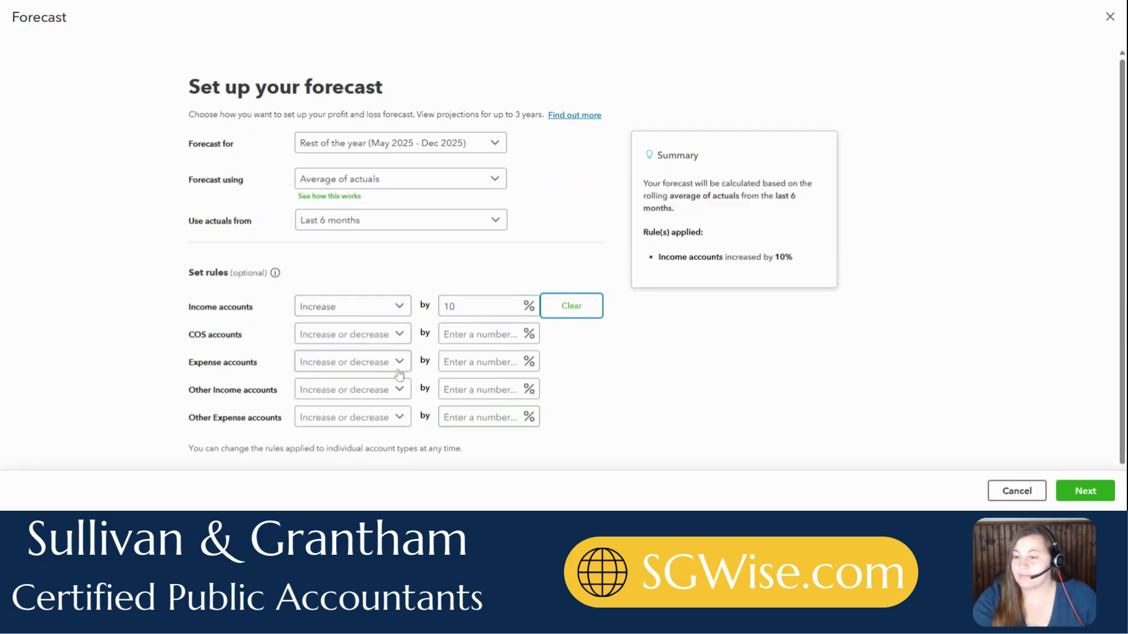
- Set a rule that increases Expense accounts by 30% and generate the forecast
{"action": "left_click", "coordinate": [347, 363]}
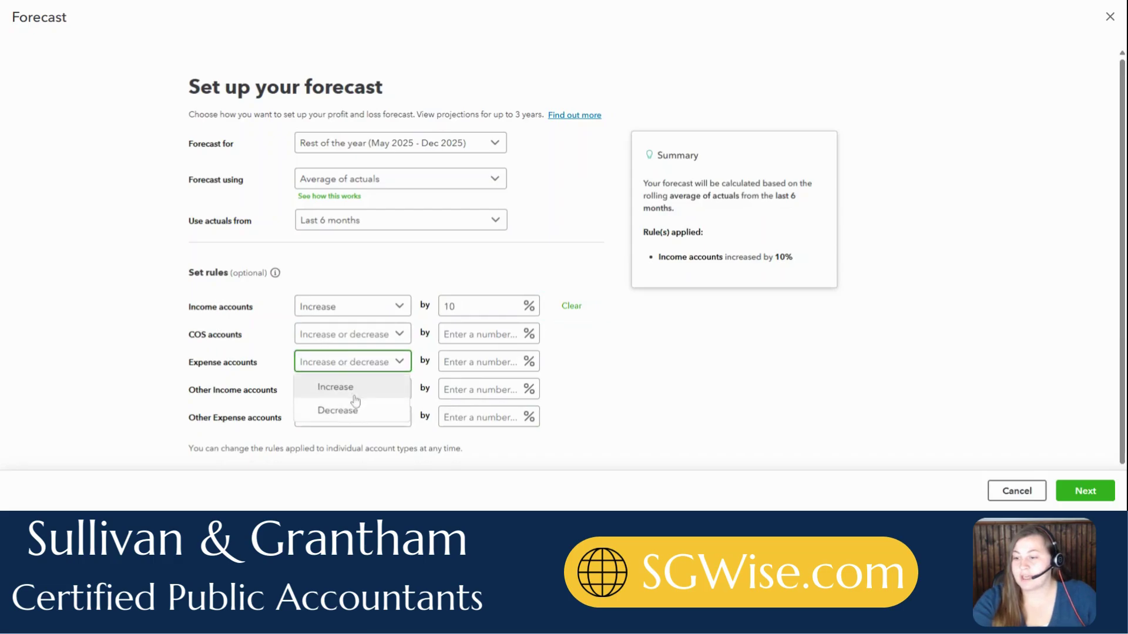
{"action": "left_click", "coordinate": [352, 389]}
{"action": "key", "text": "Tab"}
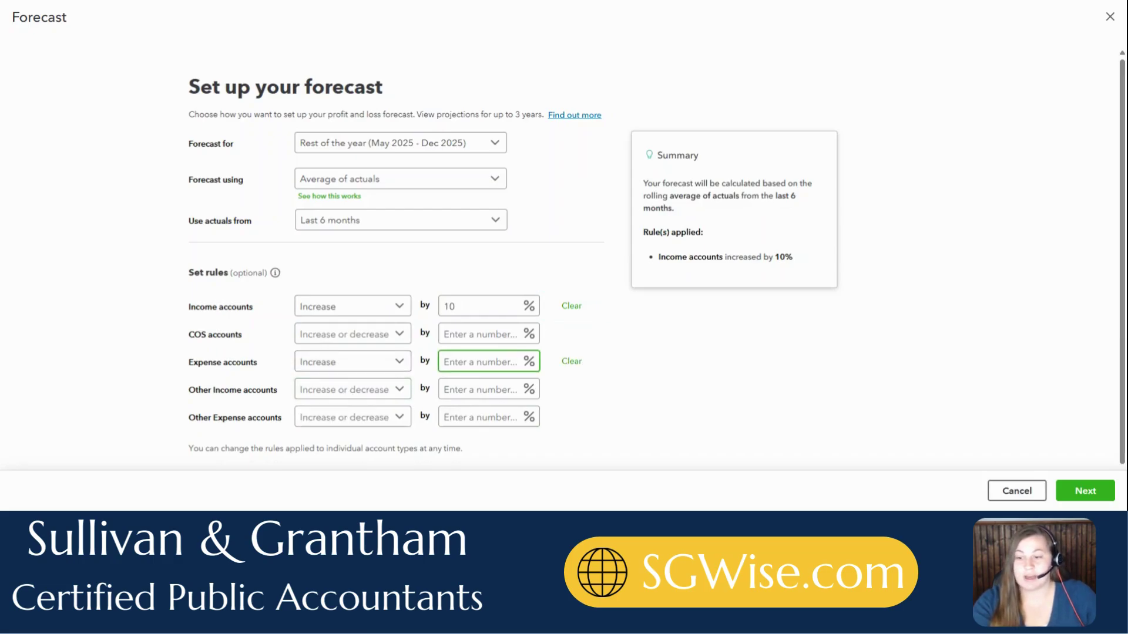
{"action": "type", "text": "30"}
{"action": "left_click", "coordinate": [670, 416]}
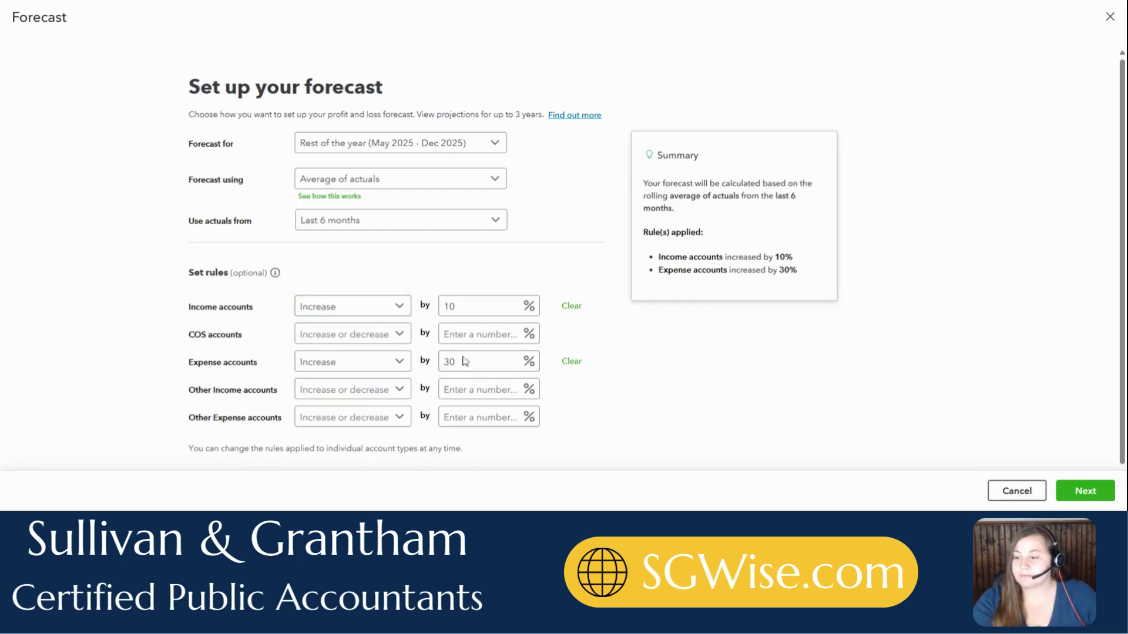
{"action": "left_click", "coordinate": [1106, 483]}
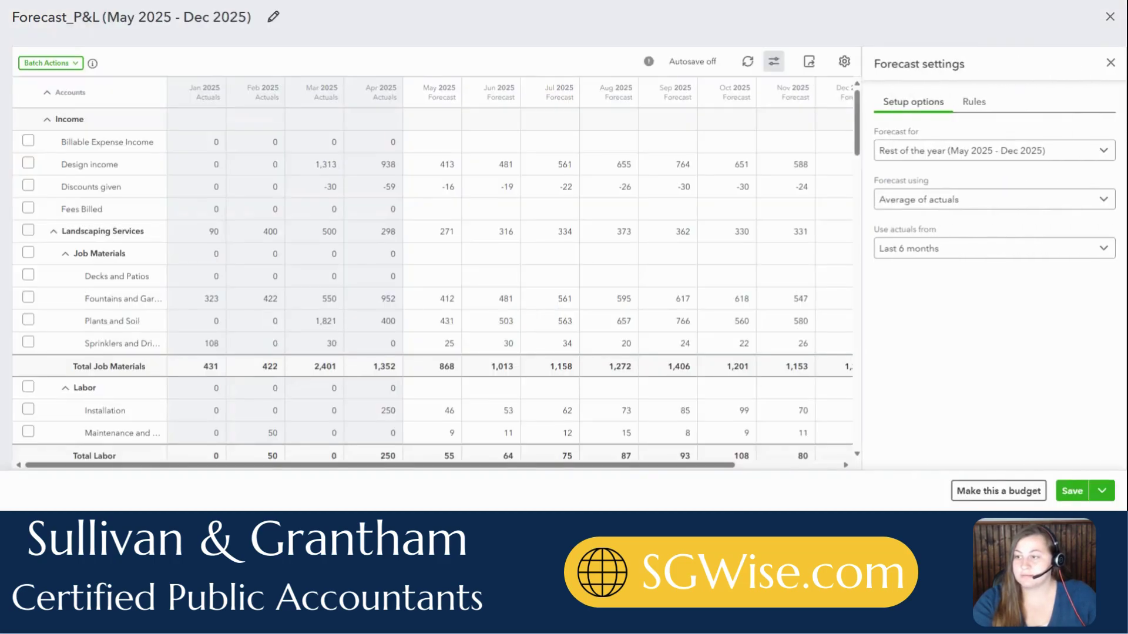
- Review the actuals and forecast month columns down to the Total Net Income row
{"action": "left_click_drag", "start_coordinate": [189, 90], "coordinate": [219, 109]}
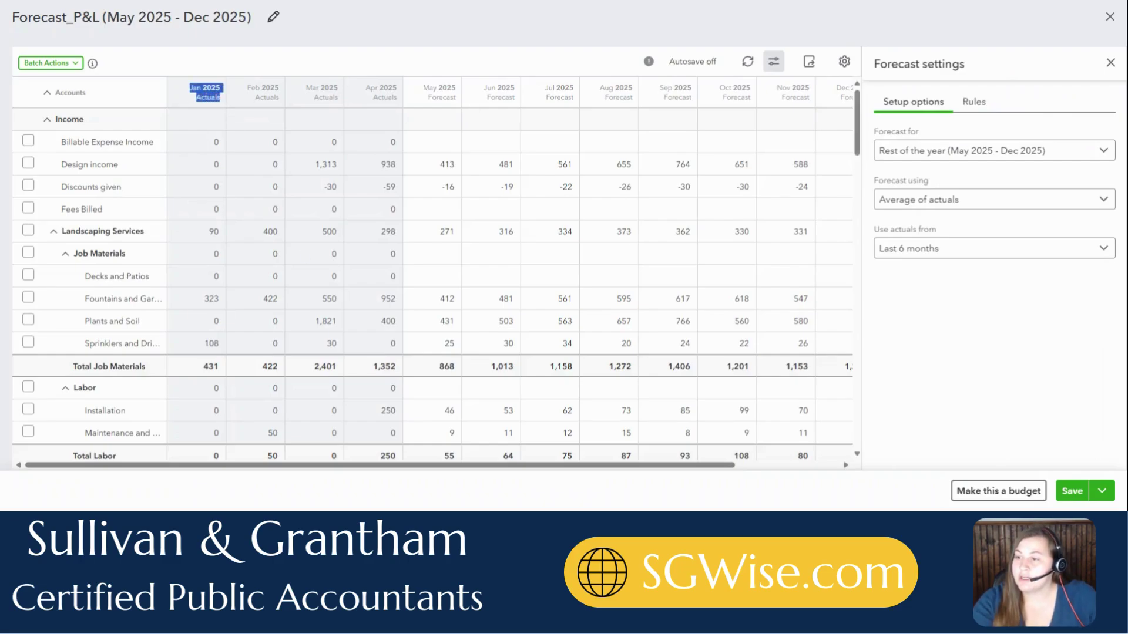
{"action": "left_click_drag", "start_coordinate": [424, 99], "coordinate": [463, 103]}
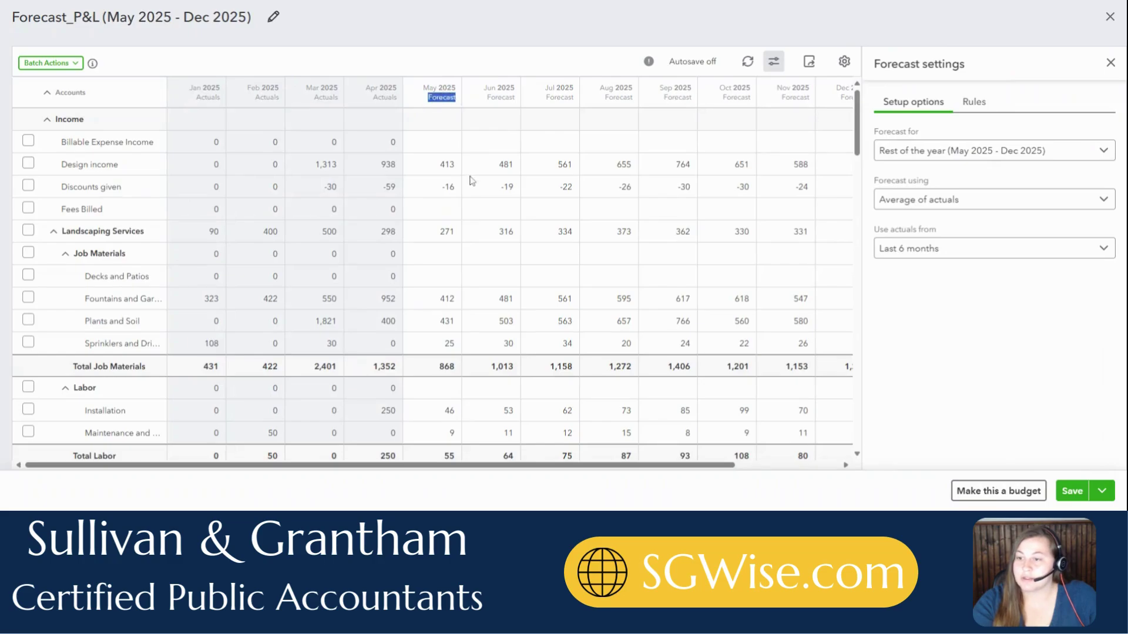
{"action": "scroll", "coordinate": [455, 315], "scroll_direction": "down", "scroll_amount": 10}
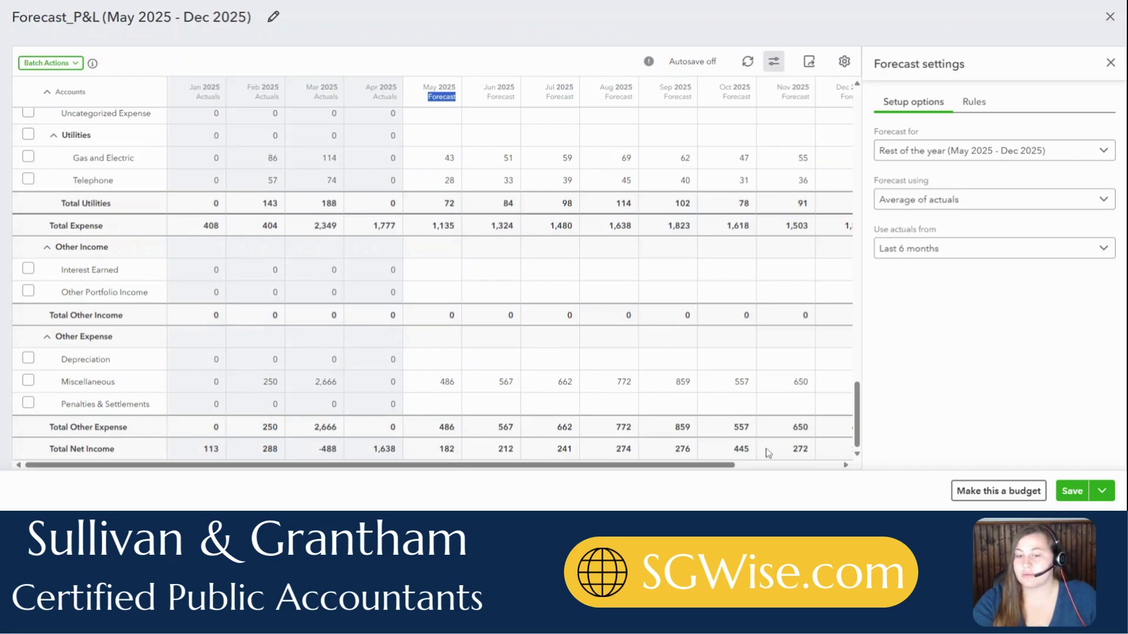
- Change the Income accounts rule in the forecast settings to a 15% increase and apply it
{"action": "left_click", "coordinate": [974, 103]}
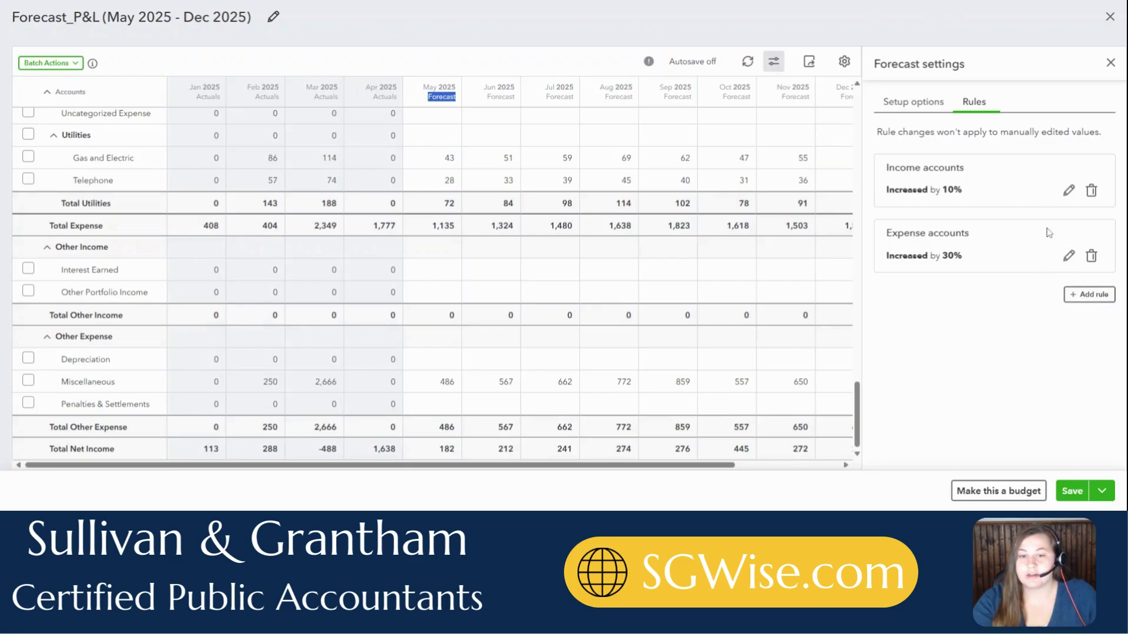
{"action": "left_click", "coordinate": [1068, 190]}
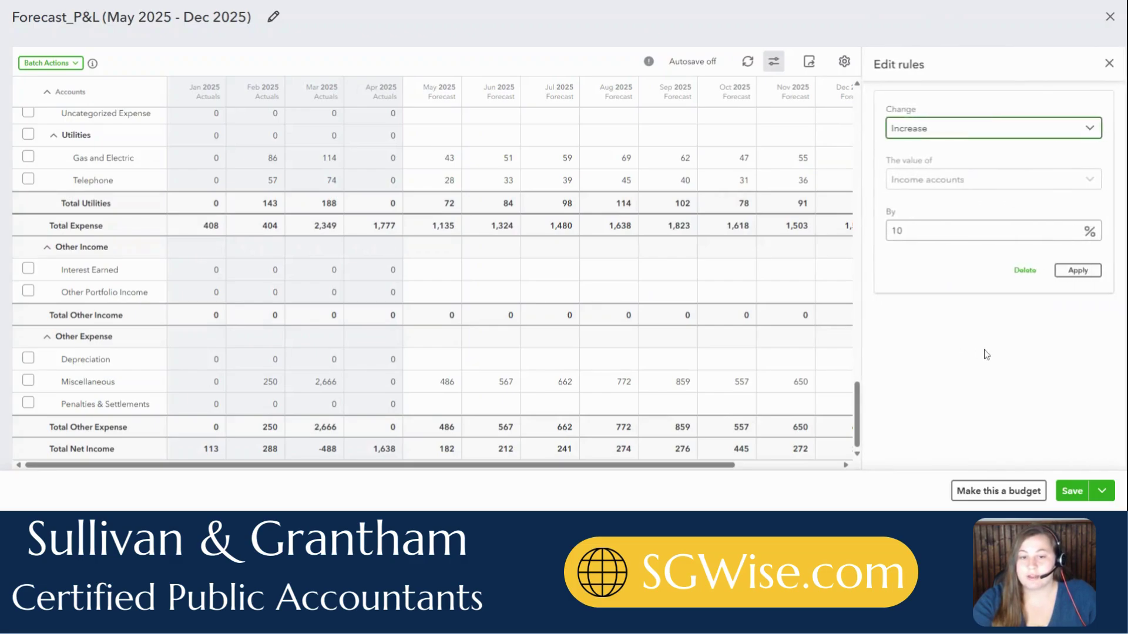
{"action": "left_click", "coordinate": [1009, 235]}
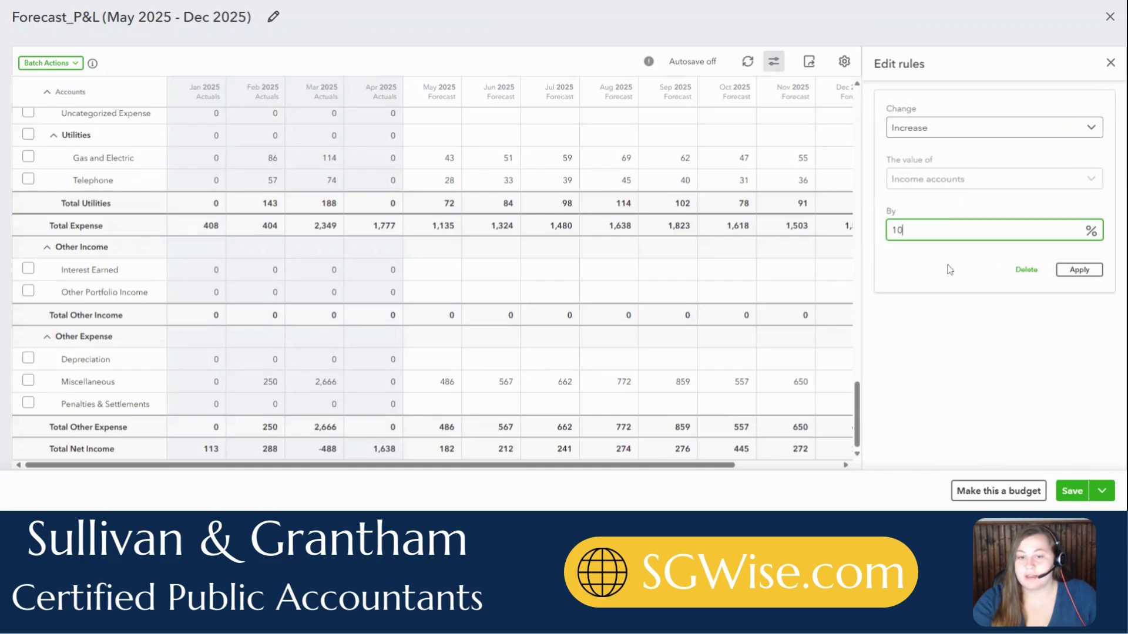
{"action": "left_click_drag", "start_coordinate": [905, 231], "coordinate": [880, 230]}
{"action": "type", "text": "15"}
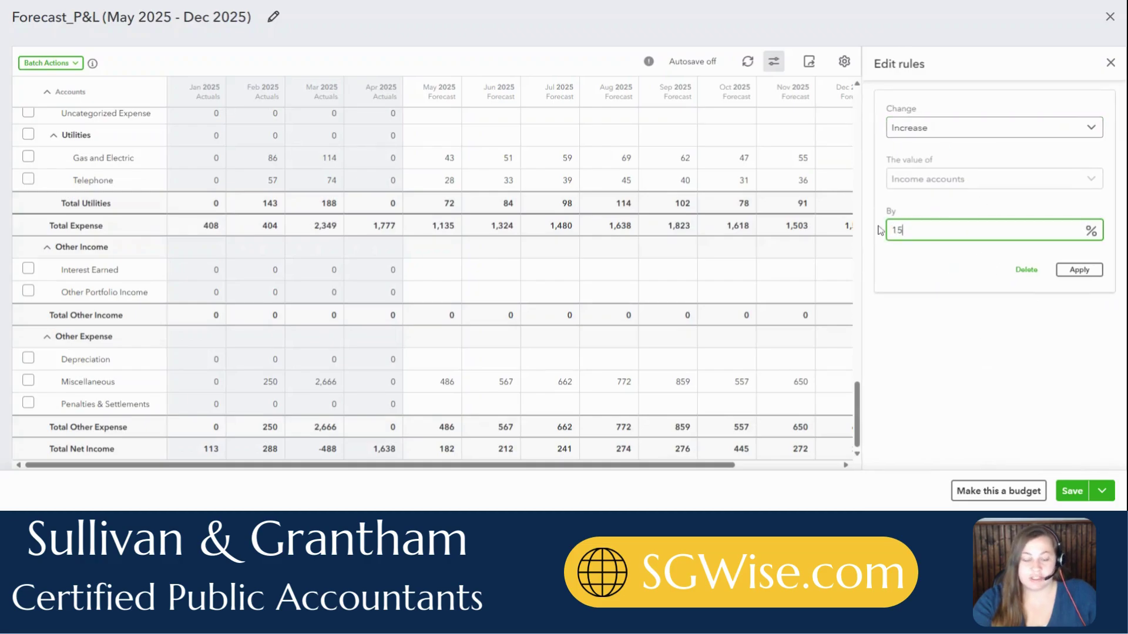
{"action": "left_click", "coordinate": [1081, 270]}
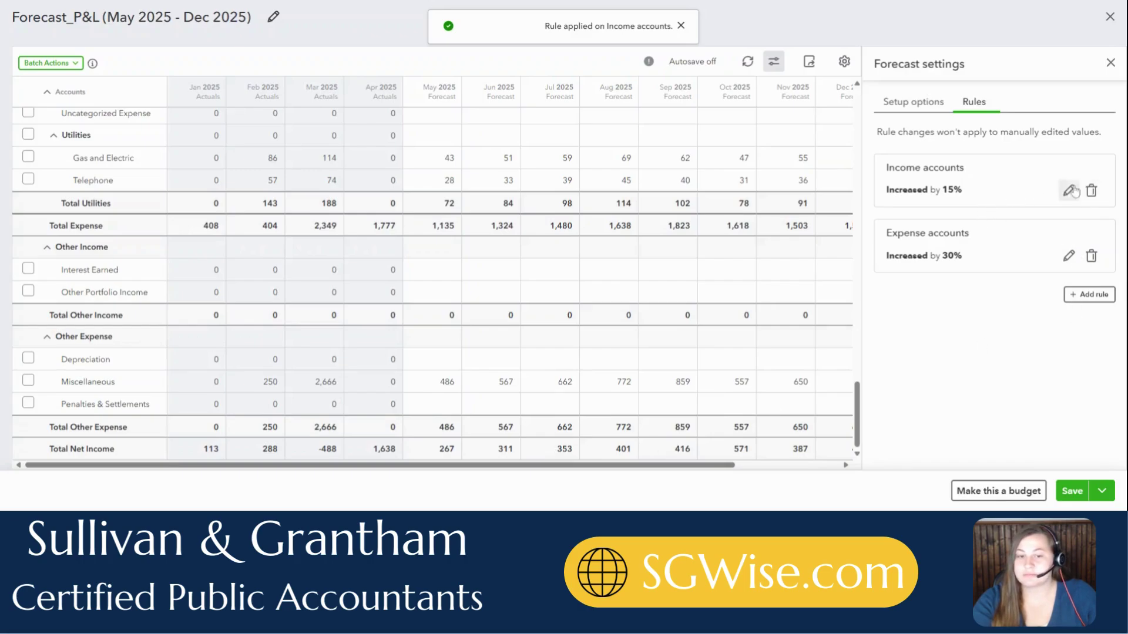
- Delete the Expense accounts rule from the forecast and confirm the deletion
{"action": "left_click", "coordinate": [1091, 257]}
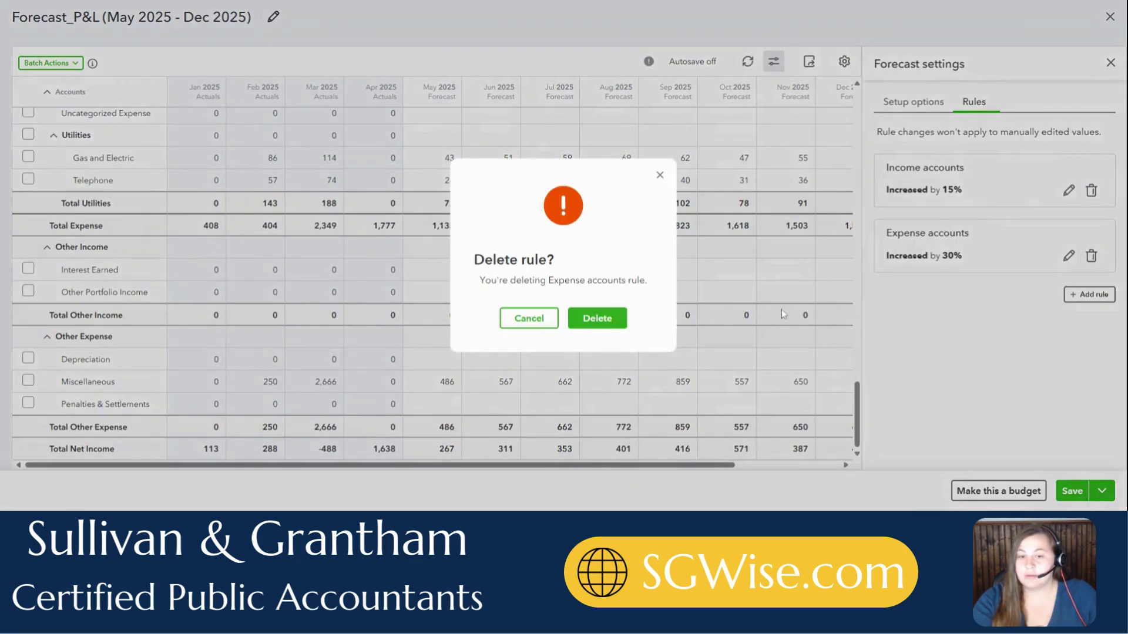
{"action": "left_click", "coordinate": [615, 321]}
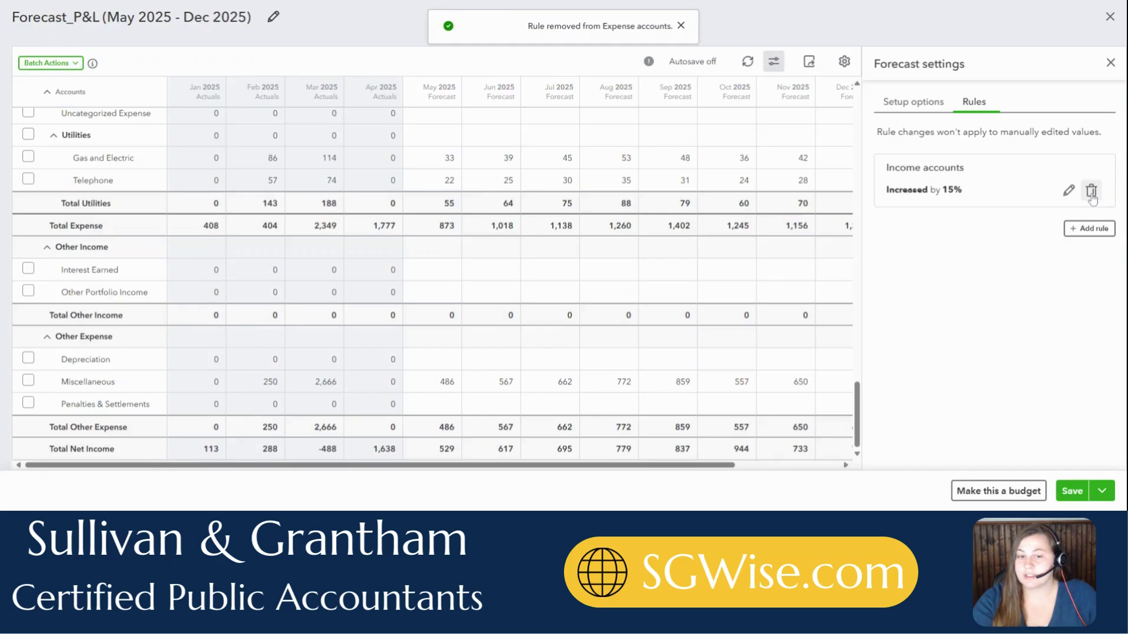
- Add a forecast rule that increases the value of COGS accounts by 15%
{"action": "left_click", "coordinate": [1090, 228]}
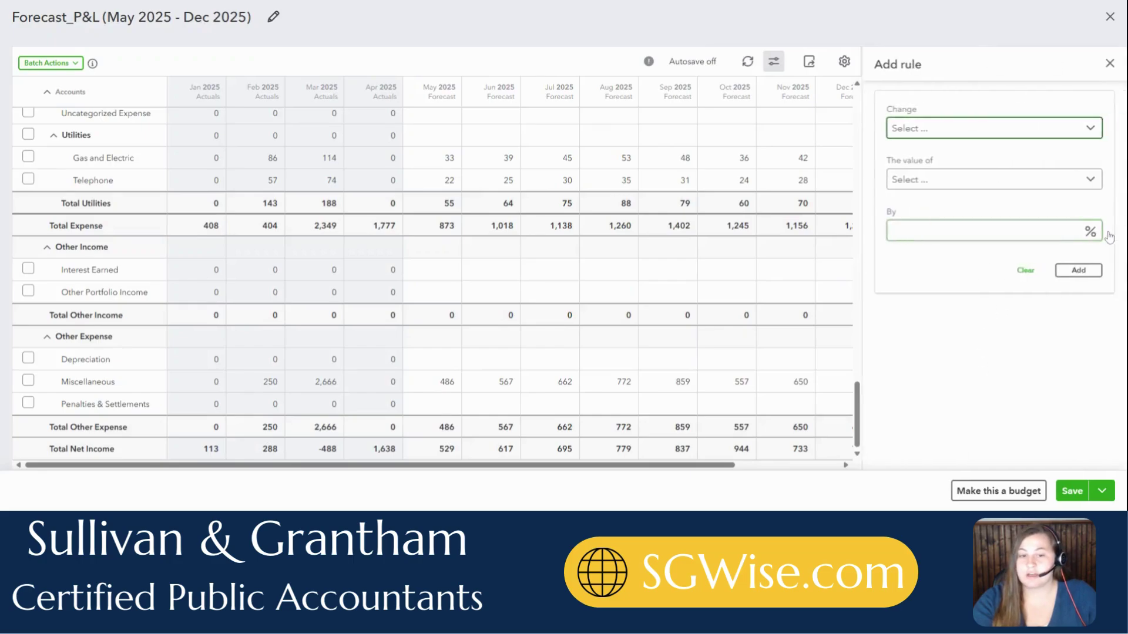
{"action": "left_click", "coordinate": [1110, 62]}
{"action": "left_click", "coordinate": [1089, 229]}
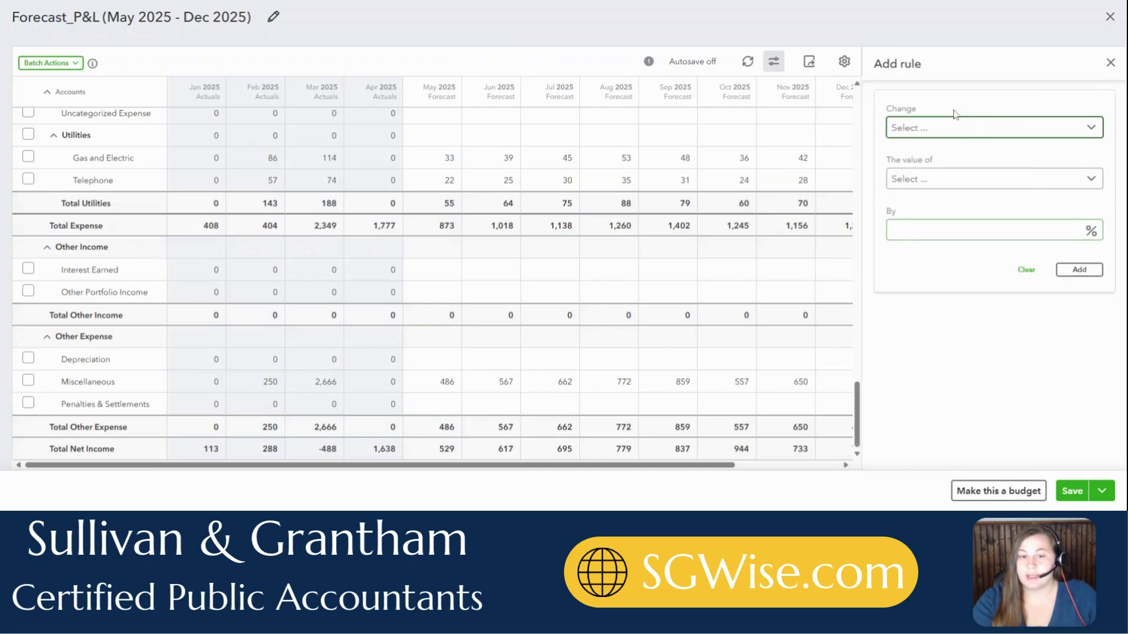
{"action": "left_click", "coordinate": [931, 130]}
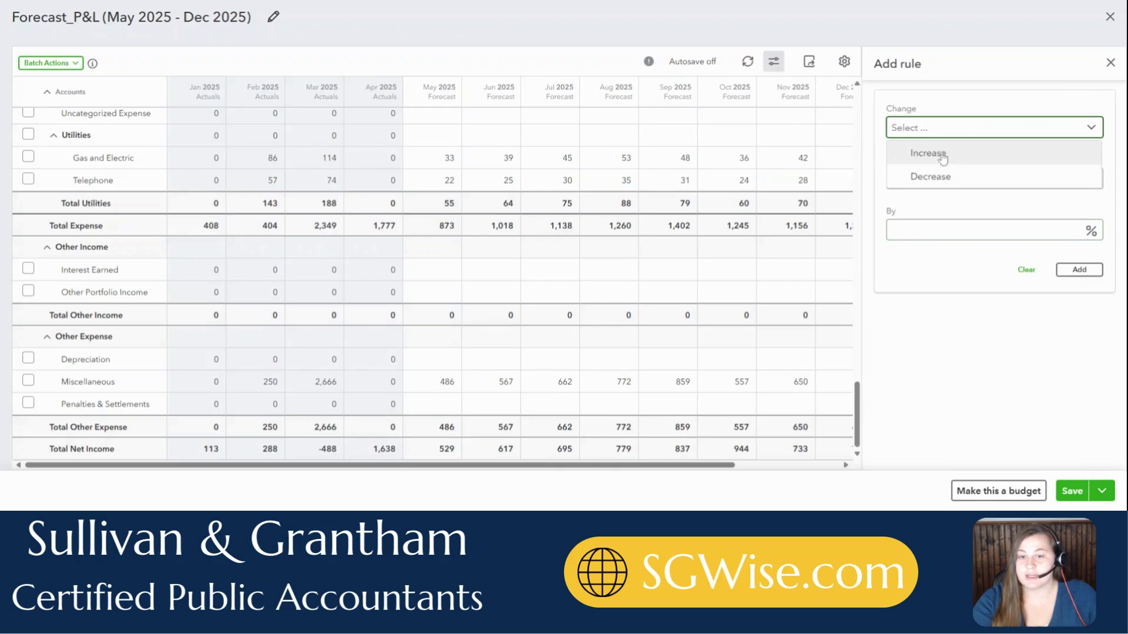
{"action": "left_click", "coordinate": [940, 152]}
{"action": "left_click", "coordinate": [931, 178]}
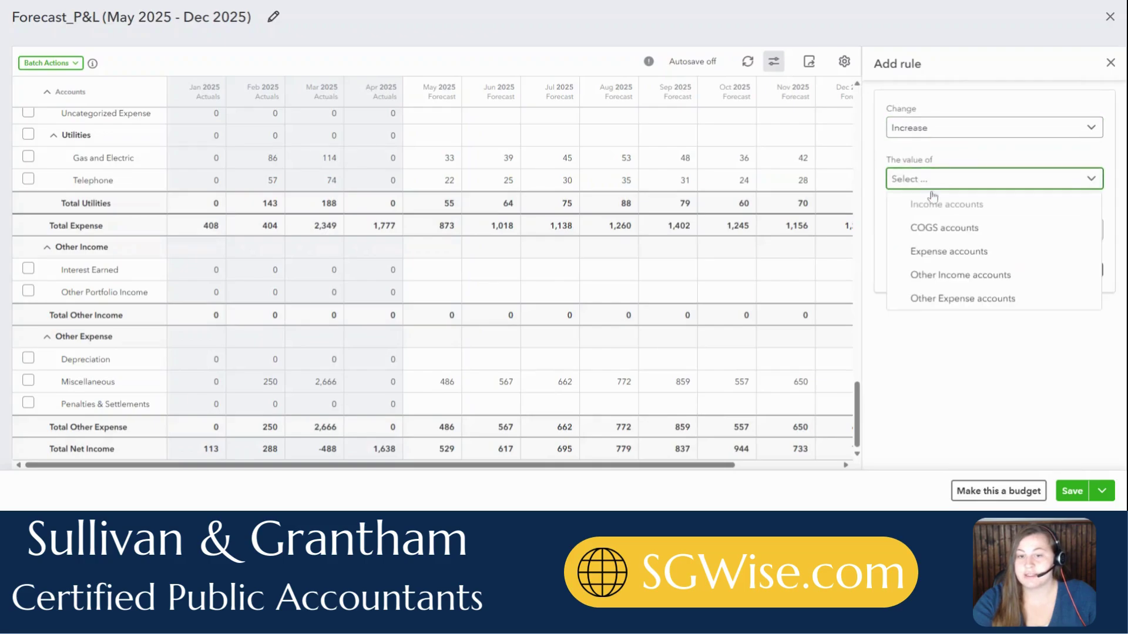
{"action": "left_click", "coordinate": [955, 228]}
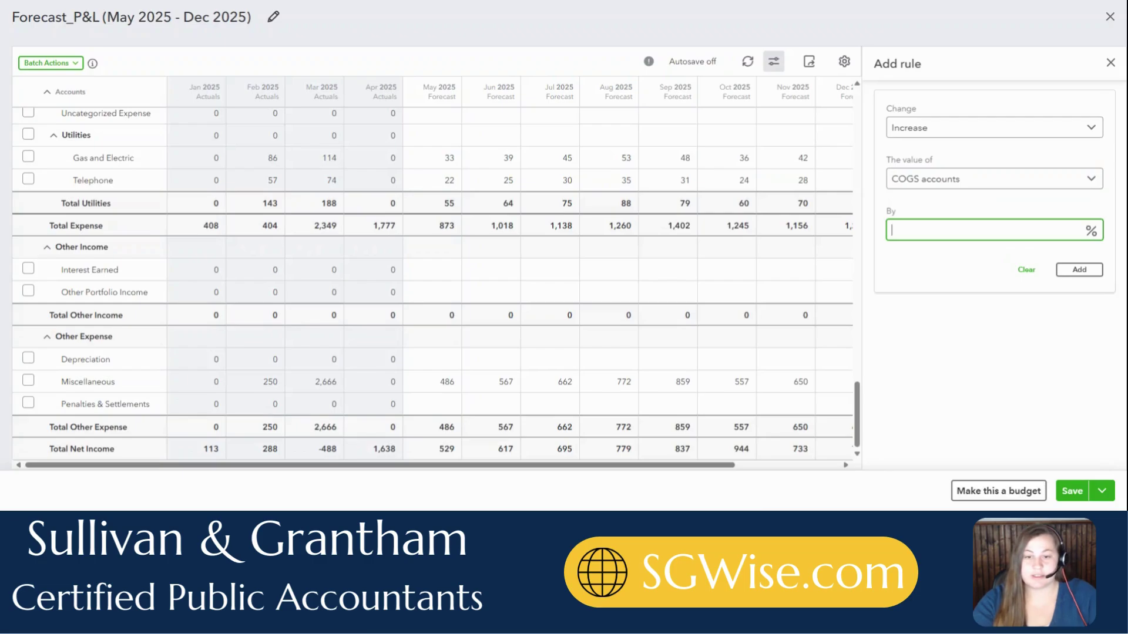
{"action": "type", "text": "15"}
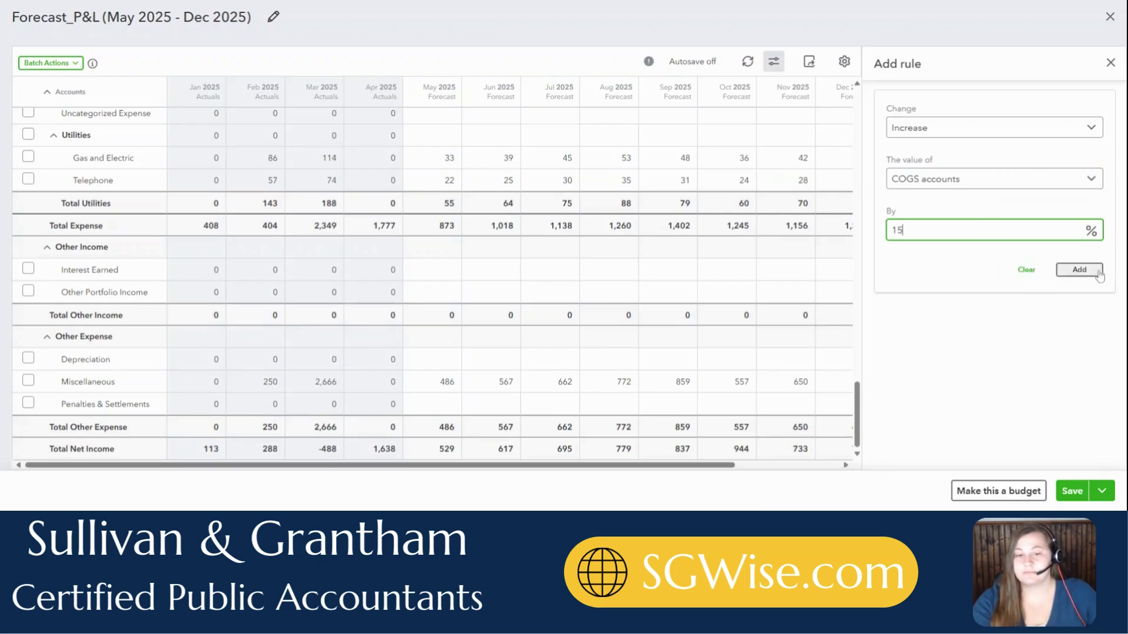
{"action": "left_click", "coordinate": [1080, 269]}
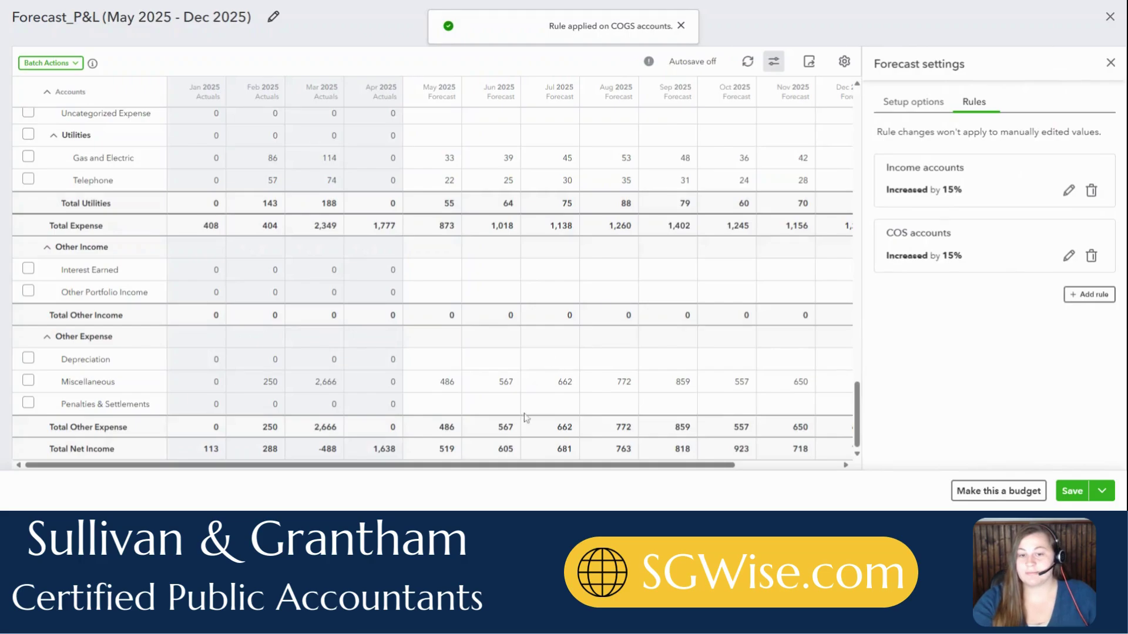
- Review the monthly forecast values in the expense rows, including Automobile, Insurance and Job Expenses
{"action": "scroll", "coordinate": [586, 448], "scroll_direction": "up", "scroll_amount": 10}
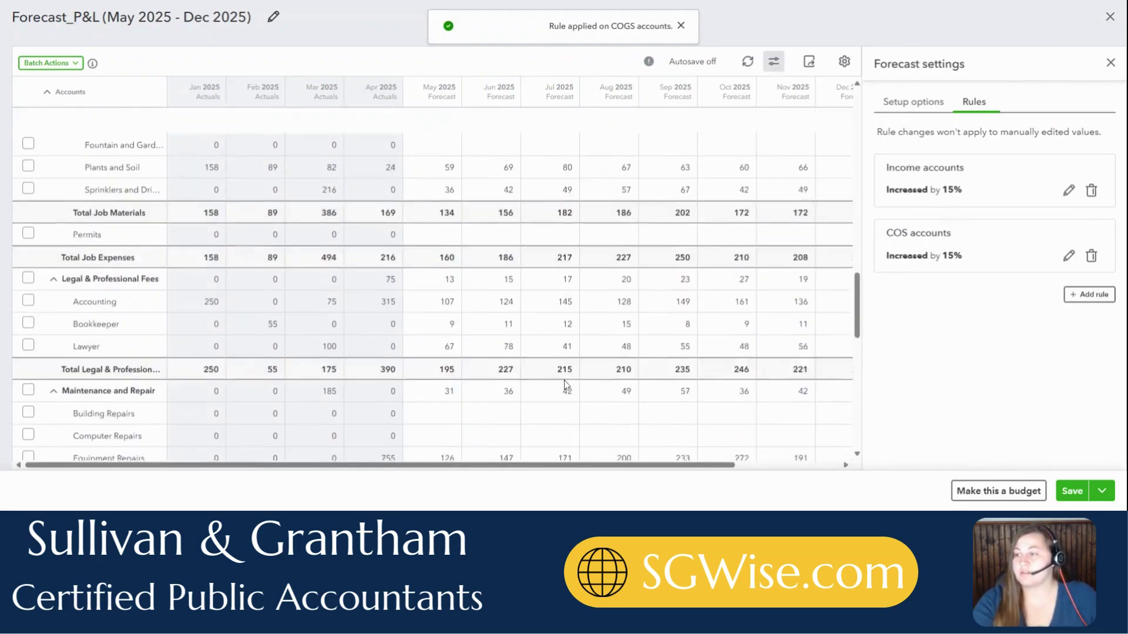
{"action": "scroll", "coordinate": [567, 385], "scroll_direction": "up", "scroll_amount": 4}
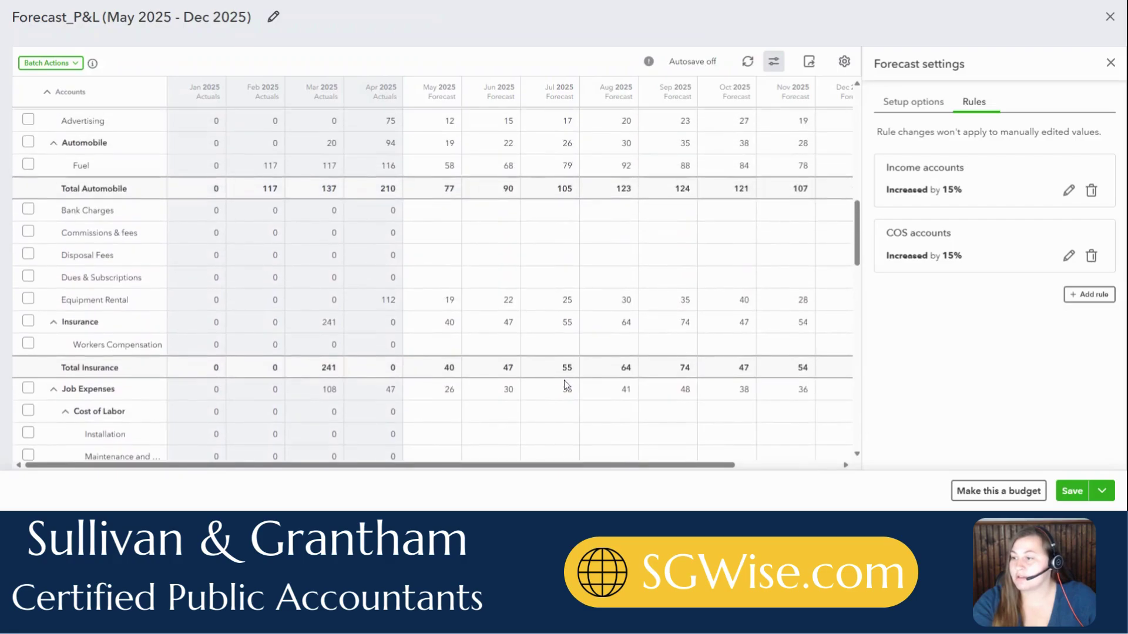
{"action": "scroll", "coordinate": [567, 385], "scroll_direction": "down", "scroll_amount": 2}
{"action": "scroll", "coordinate": [566, 385], "scroll_direction": "down", "scroll_amount": 1}
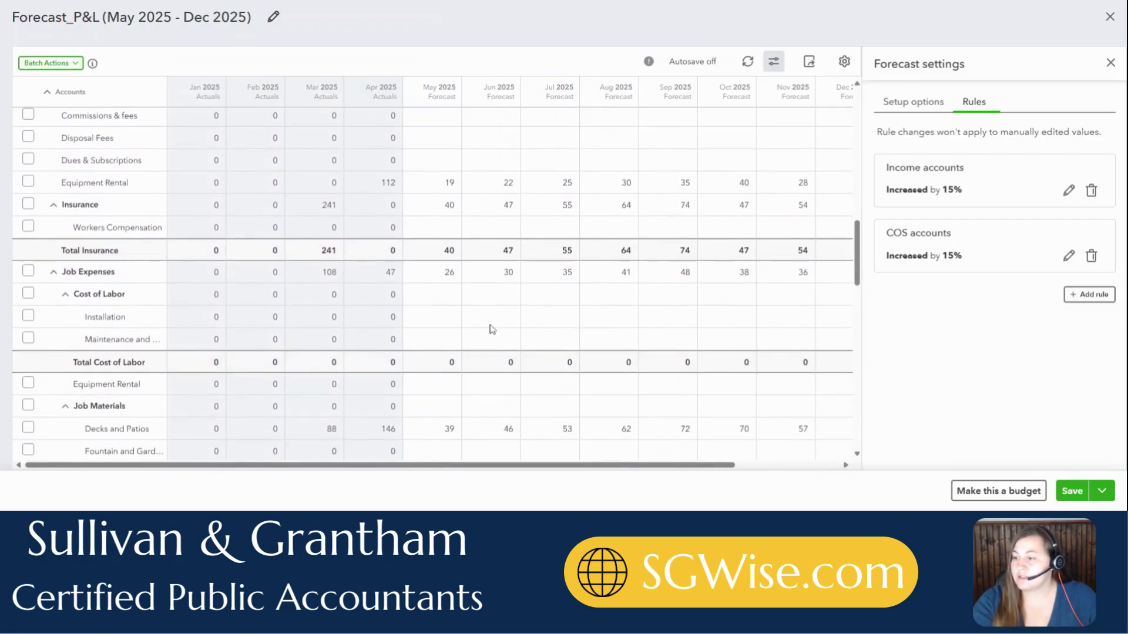
{"action": "scroll", "coordinate": [470, 376], "scroll_direction": "down", "scroll_amount": 5}
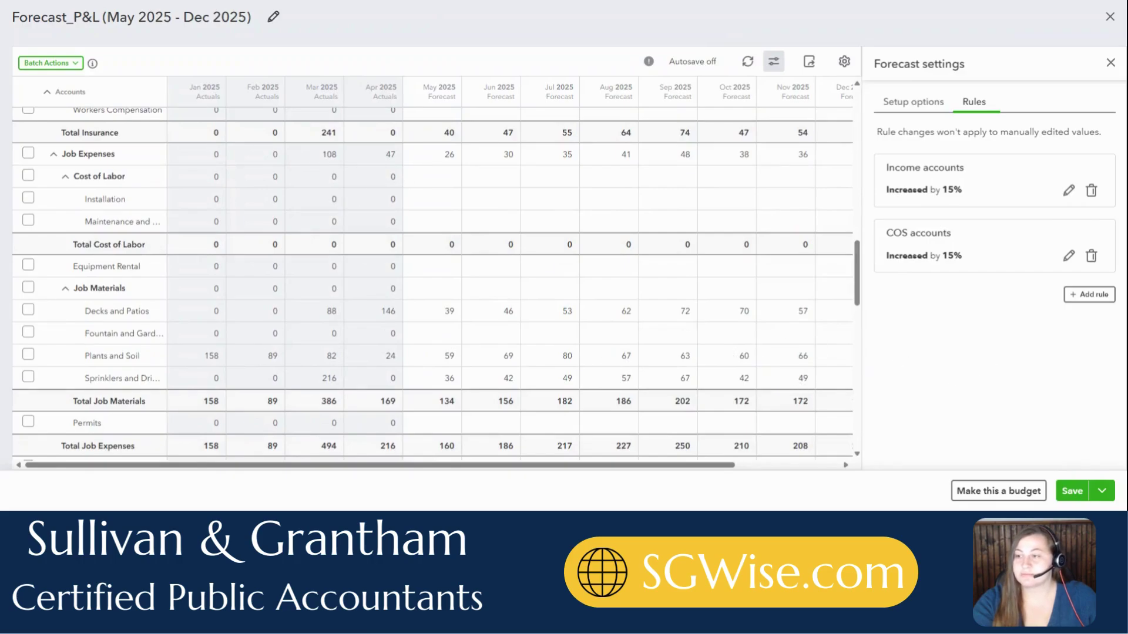
- Extend the forecast period to up to 2 years (May 2025 - Dec 2026), apply it and view the 2026 months
{"action": "left_click", "coordinate": [913, 101]}
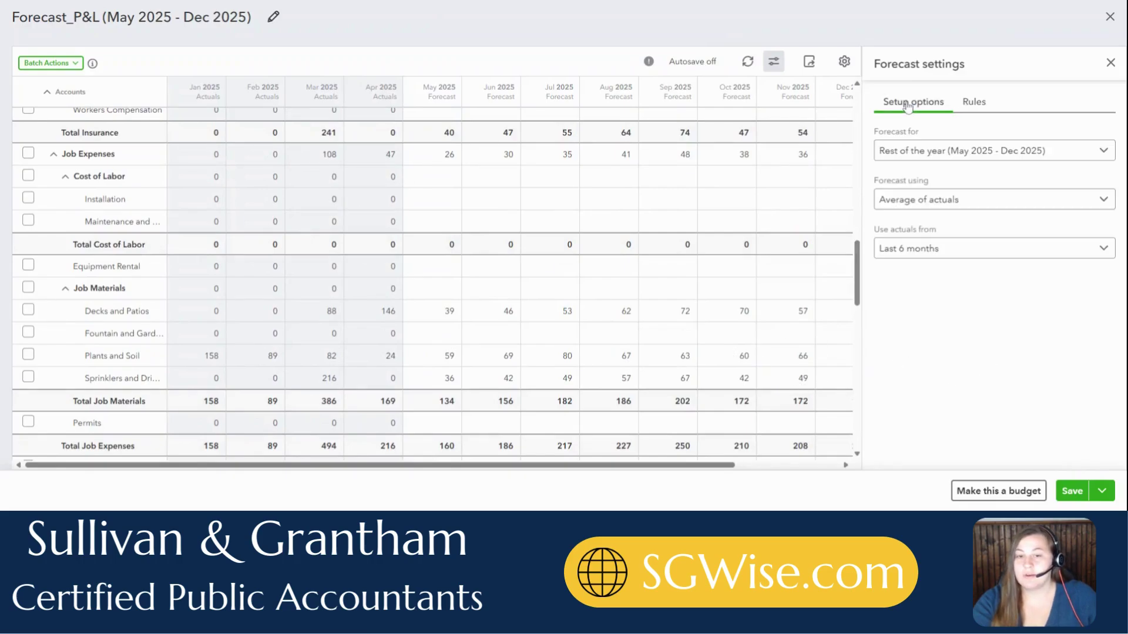
{"action": "left_click", "coordinate": [915, 152]}
{"action": "left_click", "coordinate": [934, 203]}
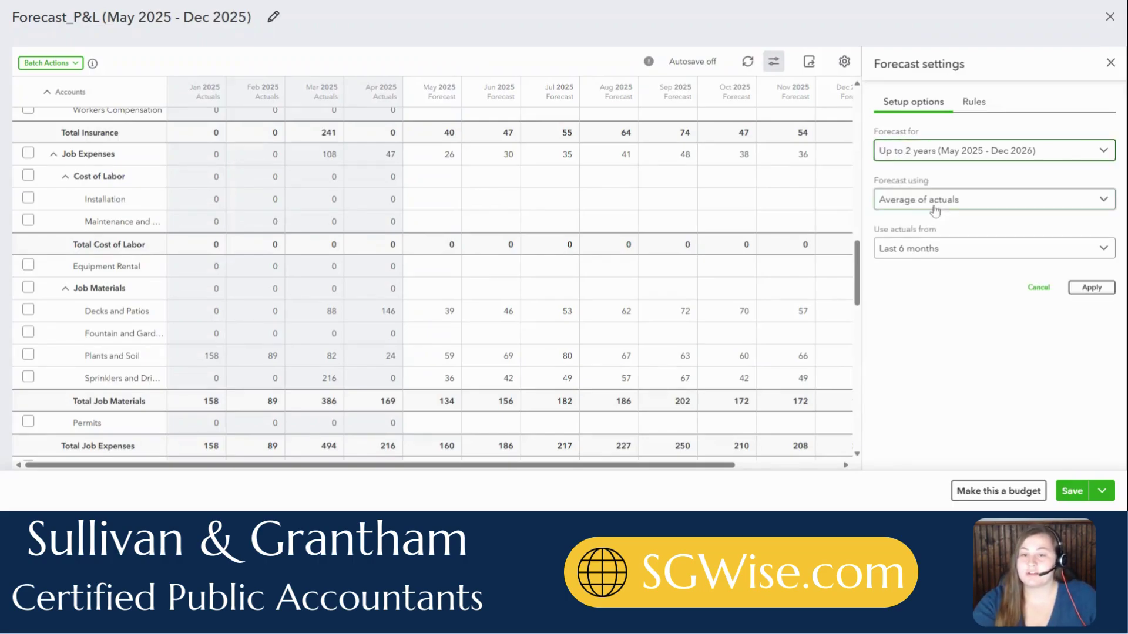
{"action": "left_click", "coordinate": [1107, 286]}
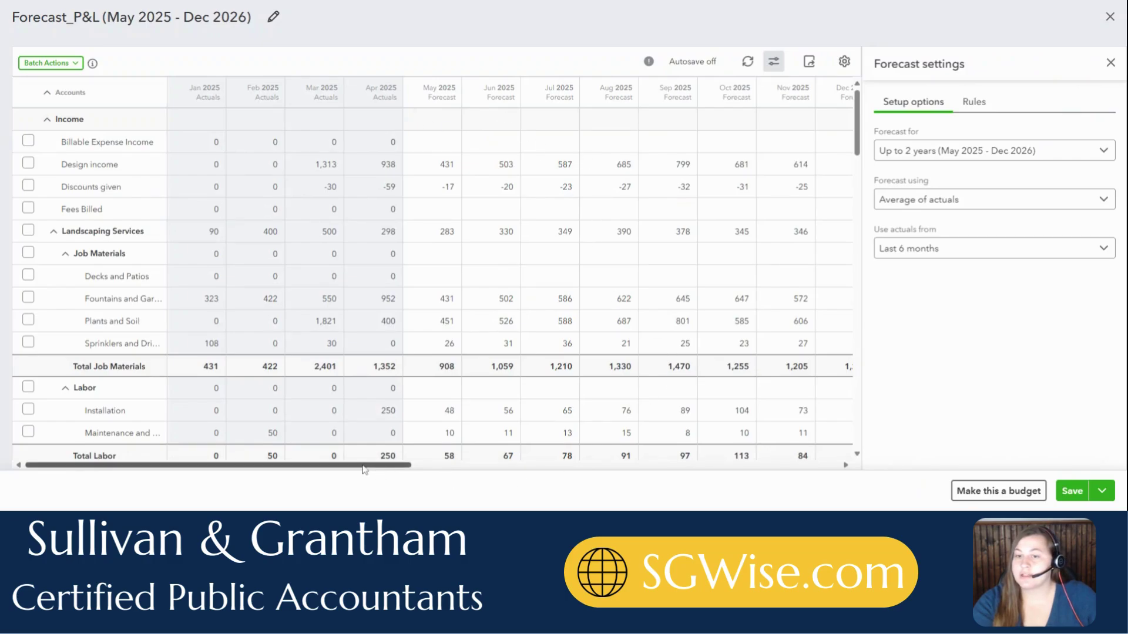
{"action": "left_click_drag", "start_coordinate": [359, 468], "coordinate": [805, 467]}
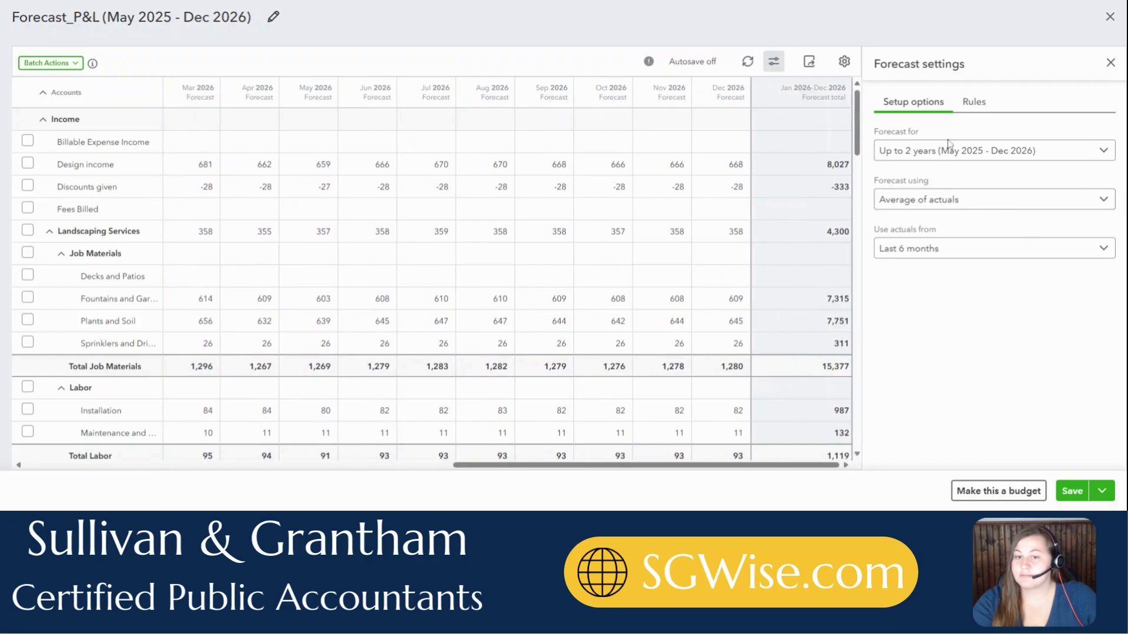